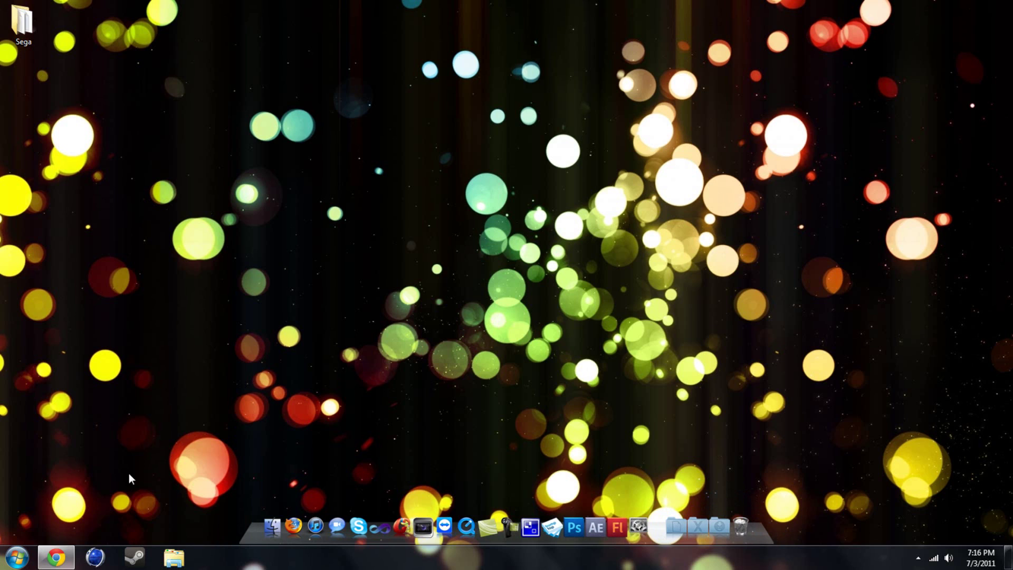
- Hide the browser to reveal the desktop and the Sega folder in Explorer
left_click(55, 557)
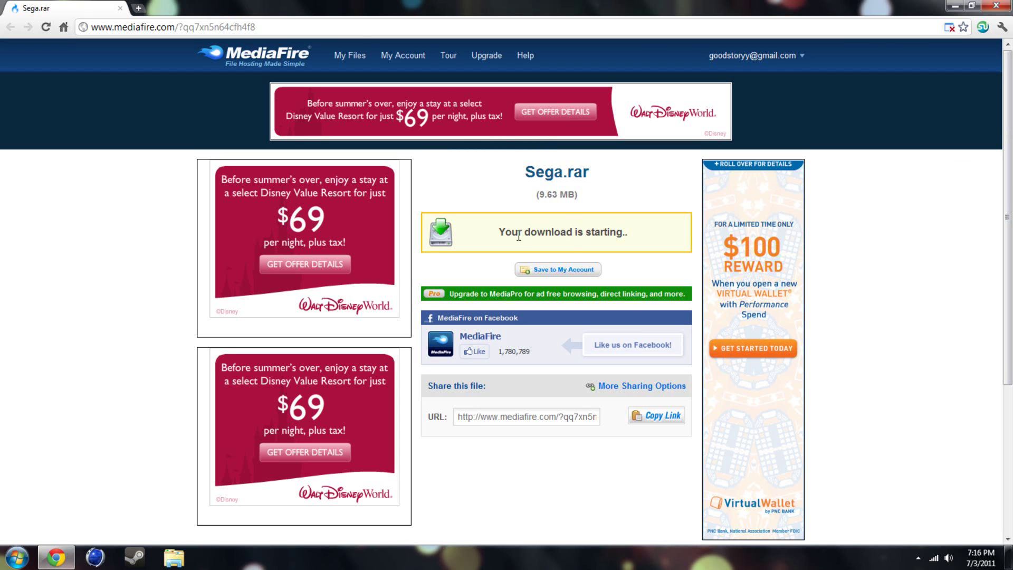
left_click(957, 8)
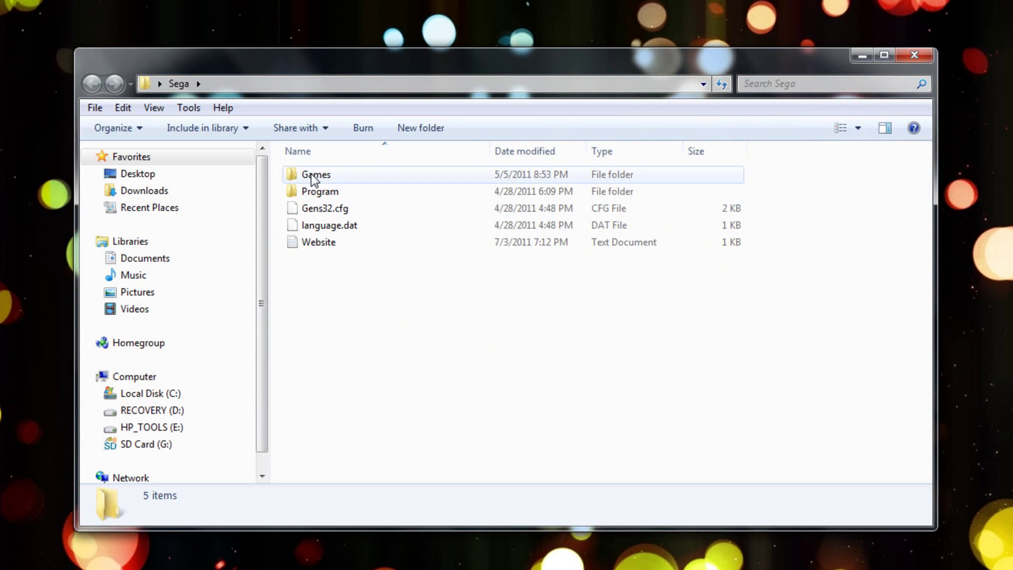
- Browse from Games back into the Program folder and launch Gens32 Surreal
double_click(316, 175)
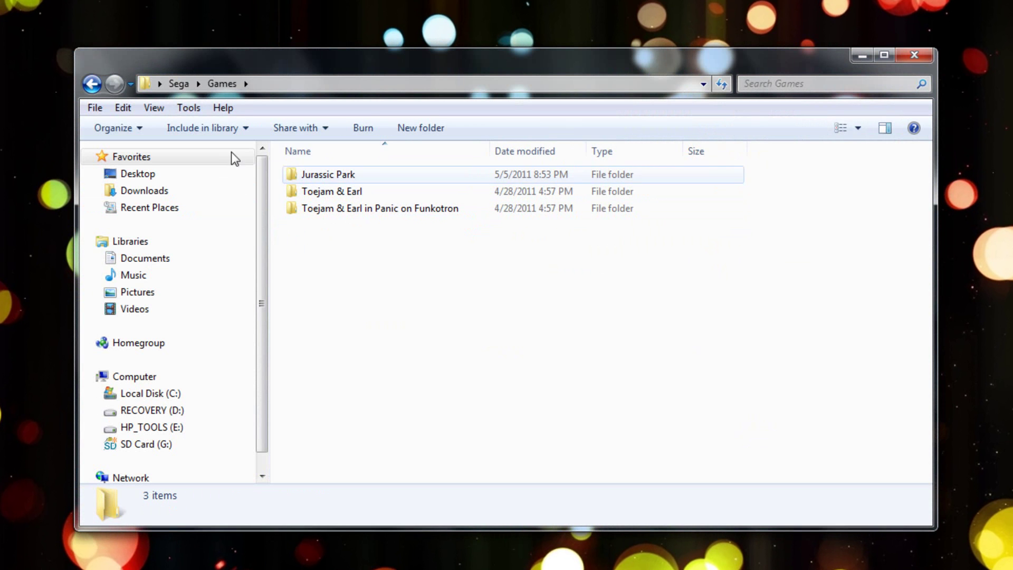
left_click(91, 83)
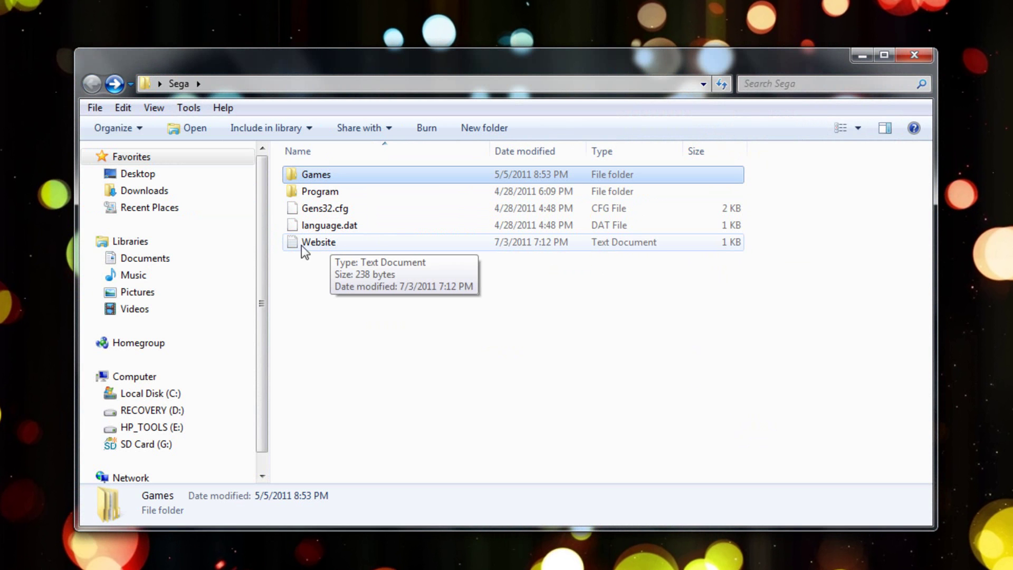
double_click(319, 191)
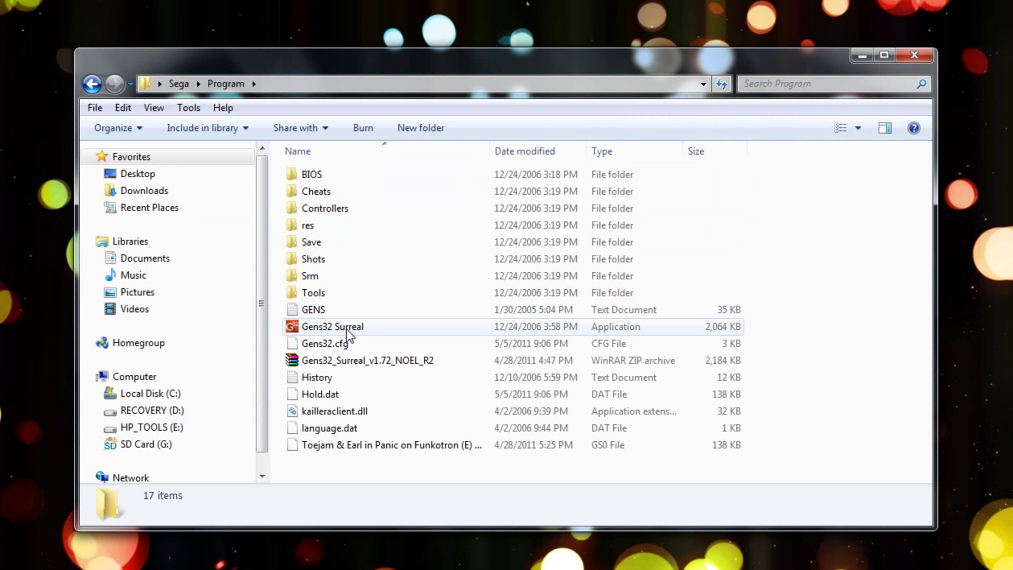
double_click(332, 327)
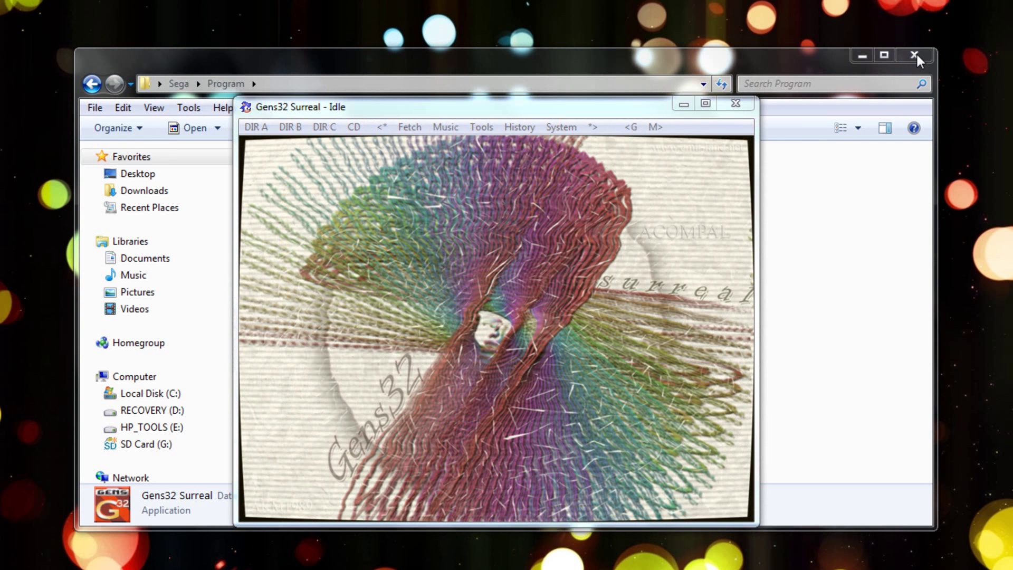
- Close the Explorer window and move the emulator window slightly higher
left_click(915, 55)
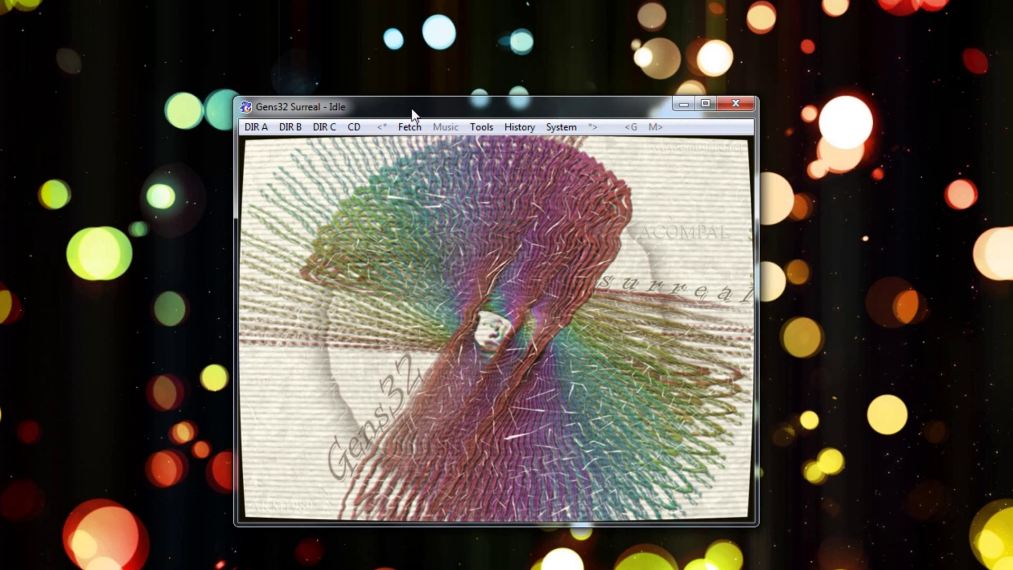
left_click_drag(411, 109, 403, 83)
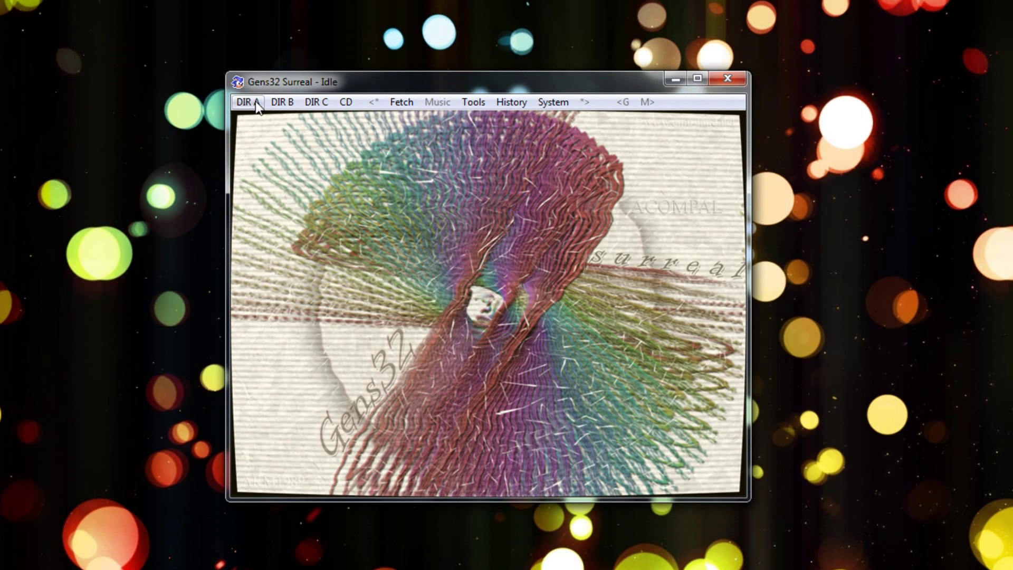
- In the load-game file picker, browse from Desktop into Sega, then Games
left_click(246, 101)
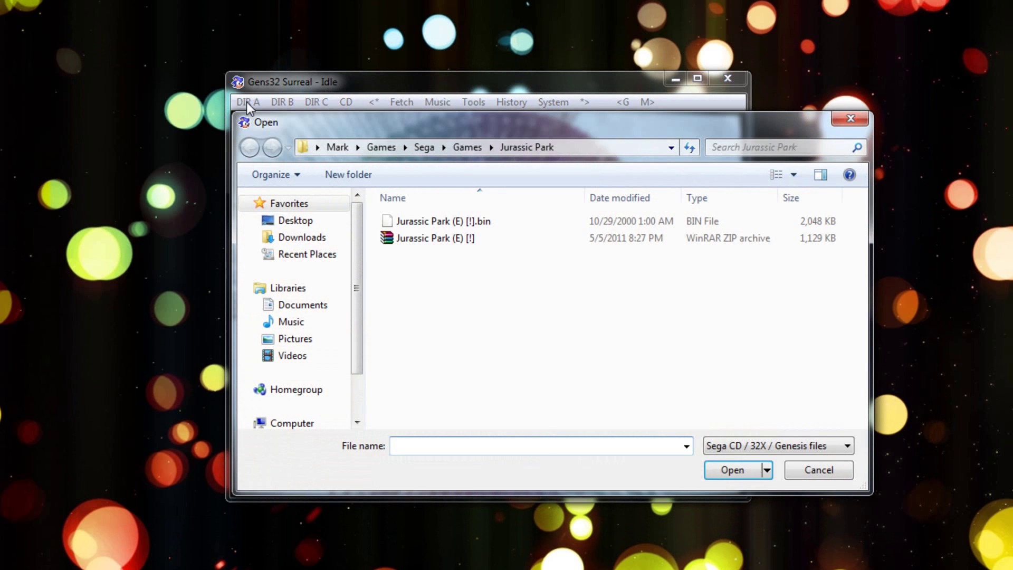
left_click_drag(404, 123, 356, 92)
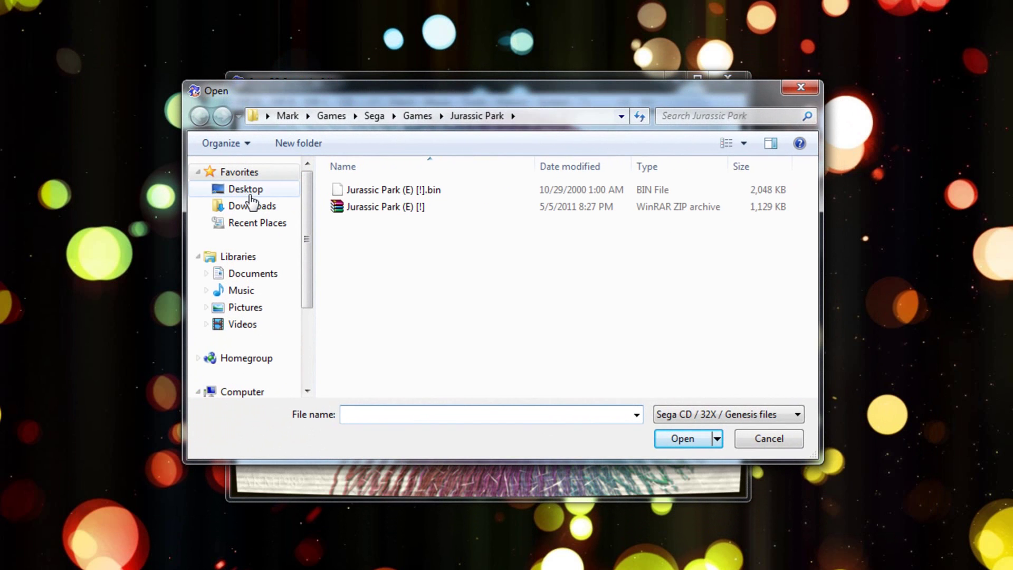
left_click(254, 194)
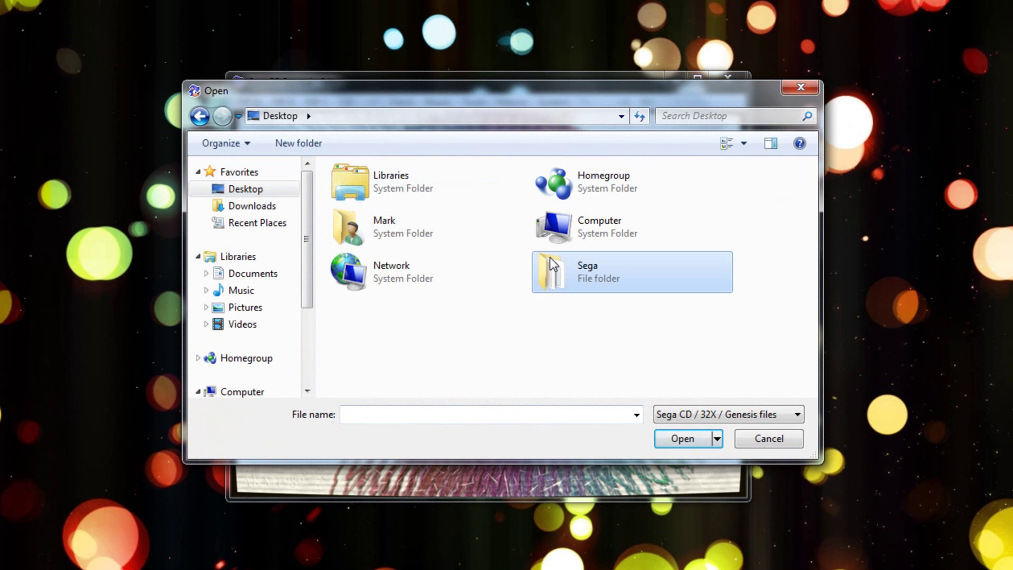
double_click(550, 257)
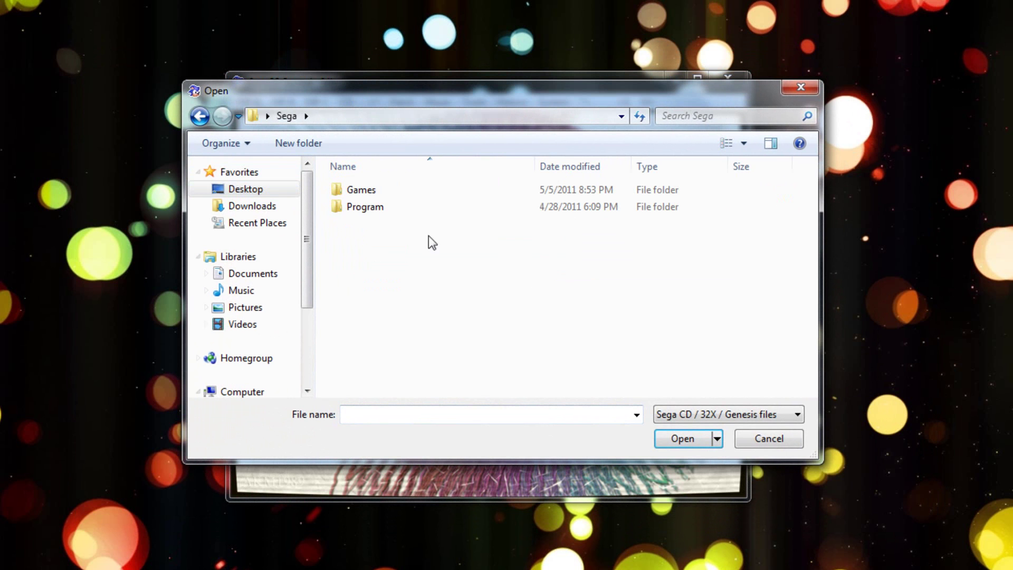
double_click(367, 194)
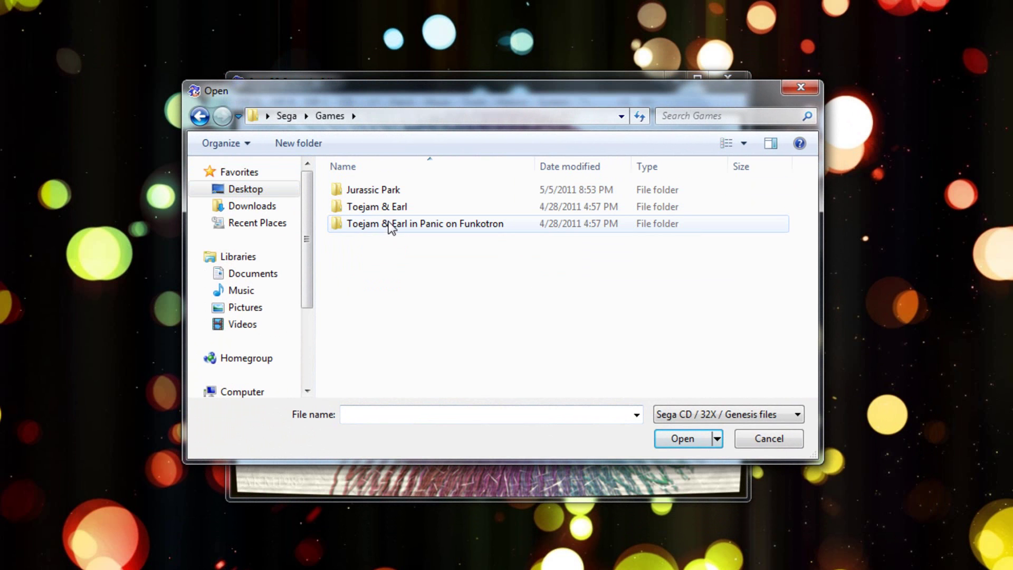
- Enter the Jurassic Park folder and load Jurassic Park (E) [!].bin
left_click(379, 191)
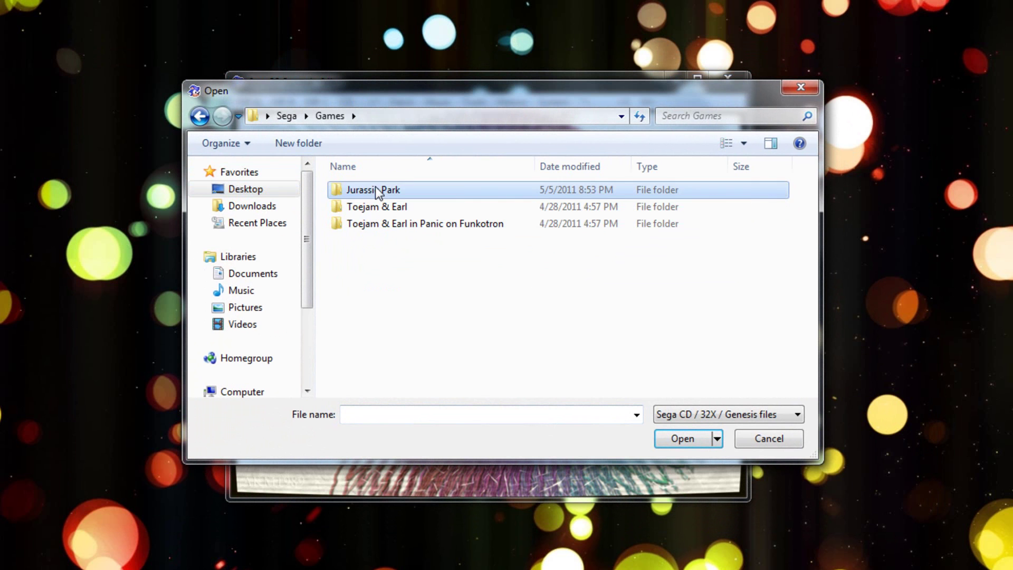
double_click(379, 190)
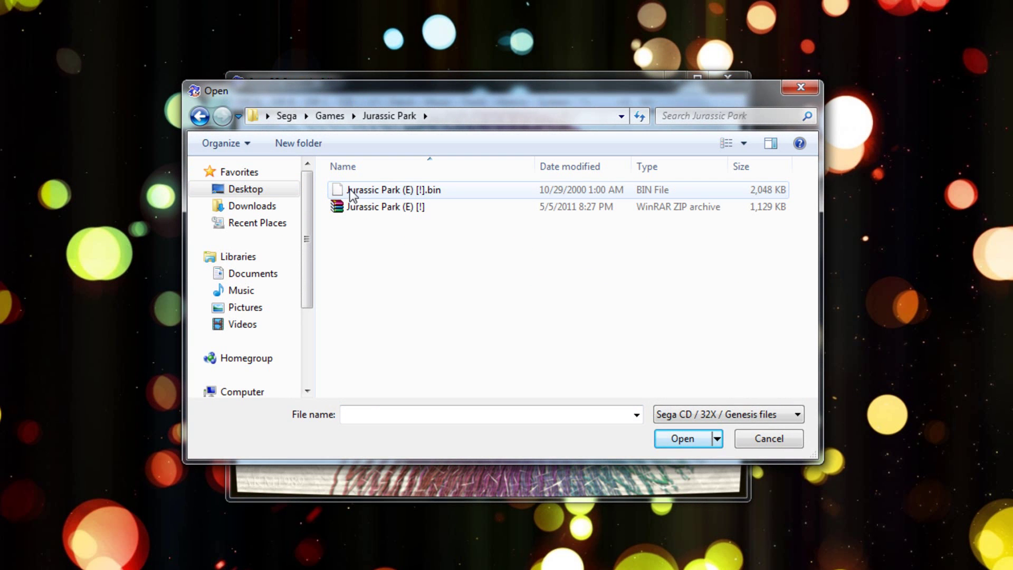
double_click(393, 190)
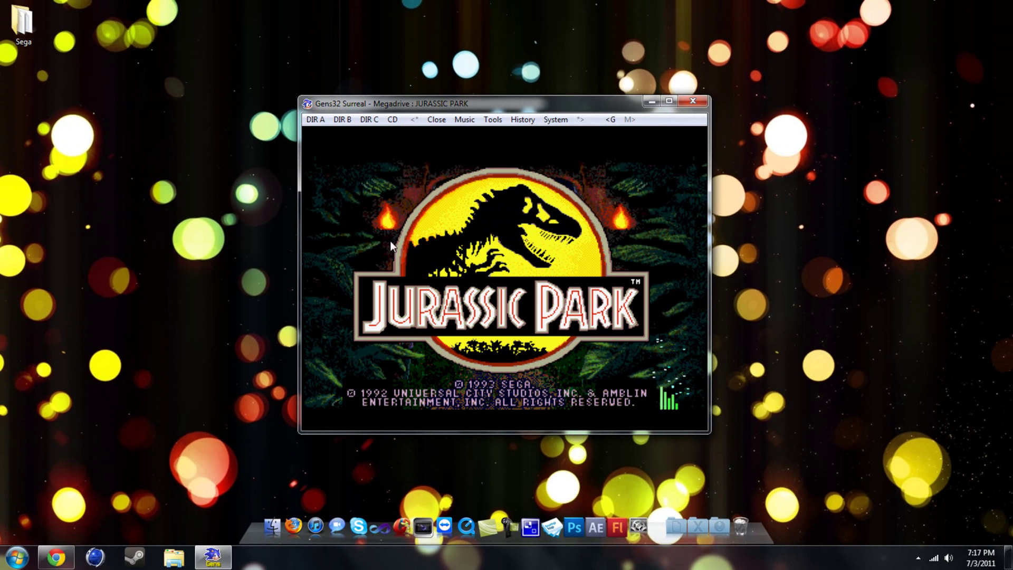
- Close the Gens32 Surreal window running Jurassic Park
left_click(693, 101)
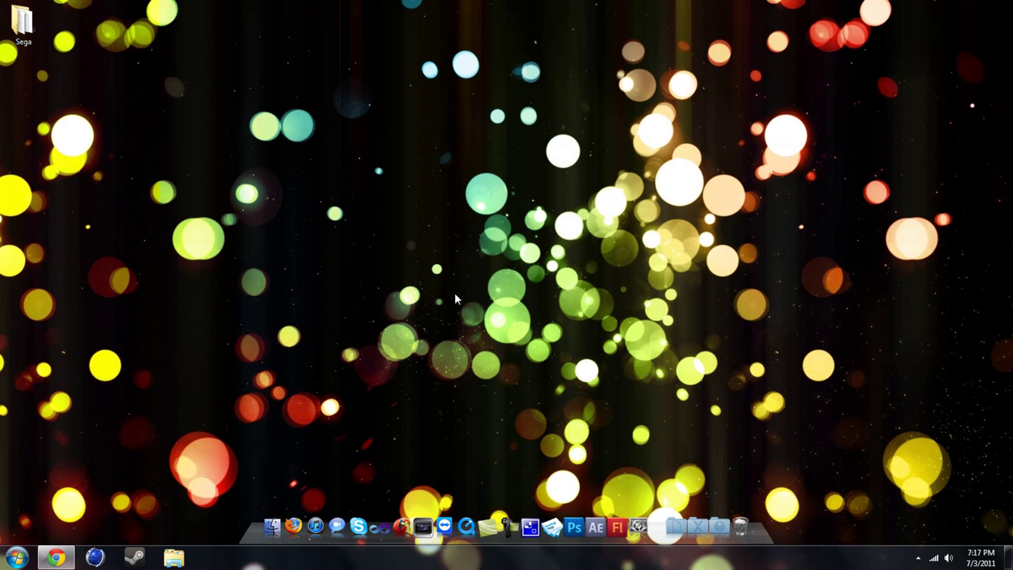